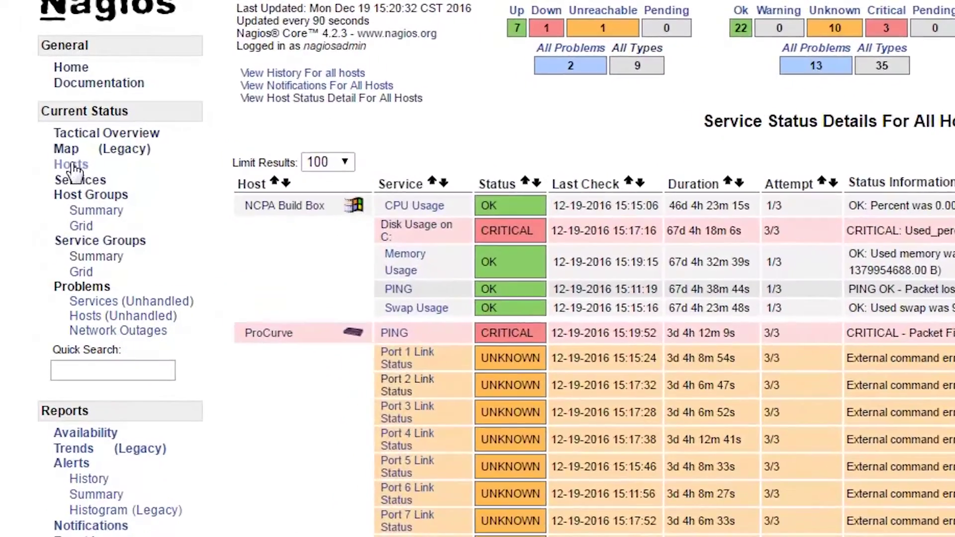
From the Hosts status list, open the detail page for unreachable host nagios.org (10.1.10.500).
{"action": "left_click", "coordinate": [60, 147]}
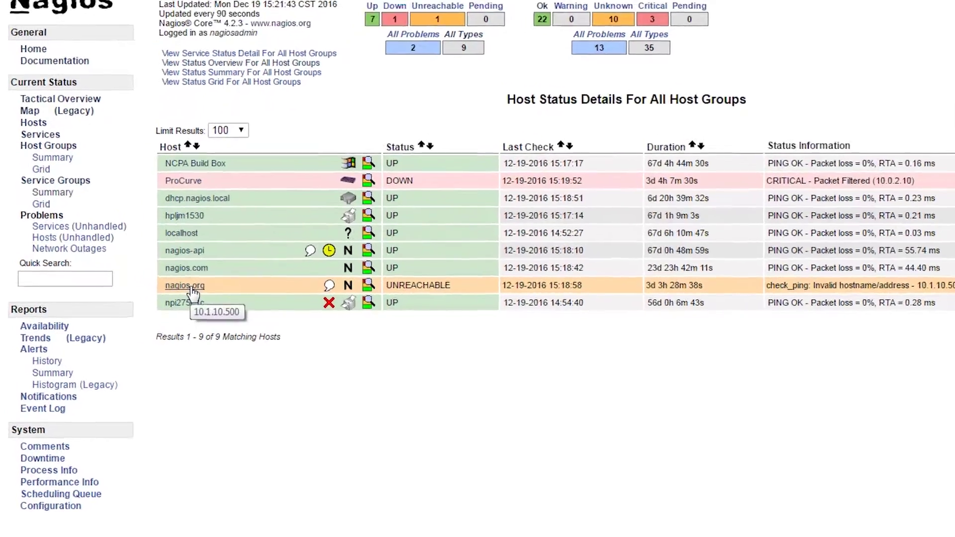
{"action": "left_click", "coordinate": [190, 290]}
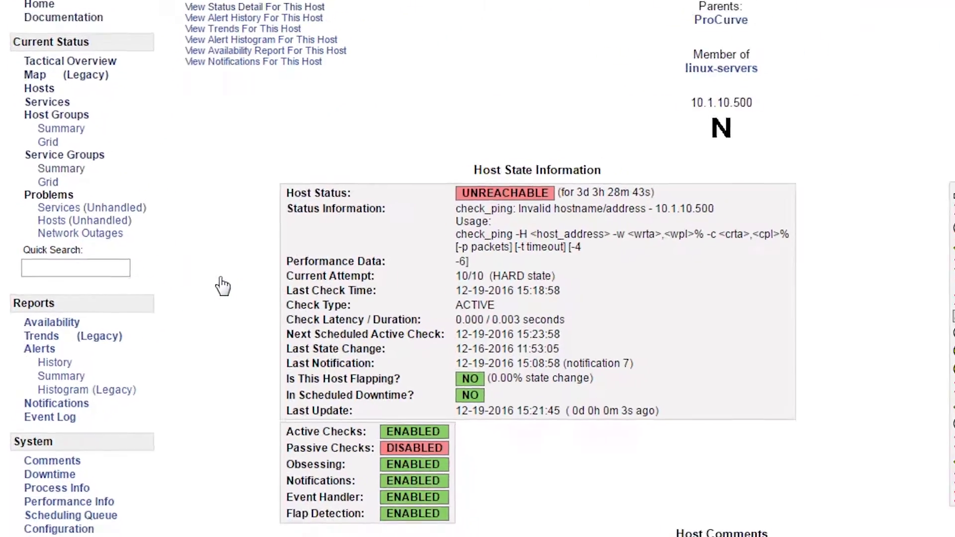